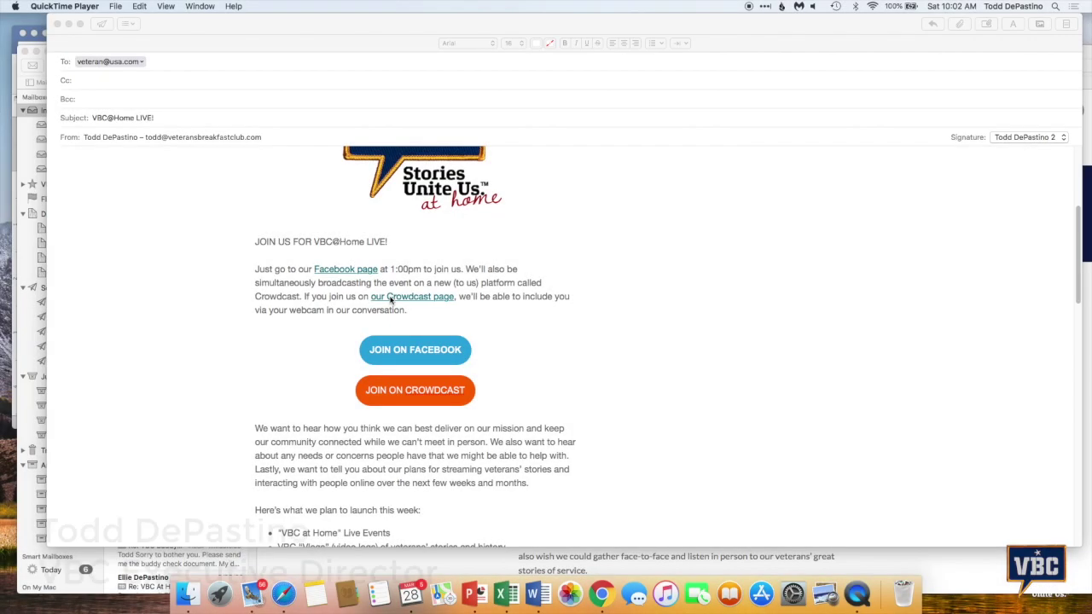
# Scroll through the VBC@Home LIVE newsletter and open its JOIN ON FACEBOOK link in Chrome
pyautogui.scroll(5, 262, 316)
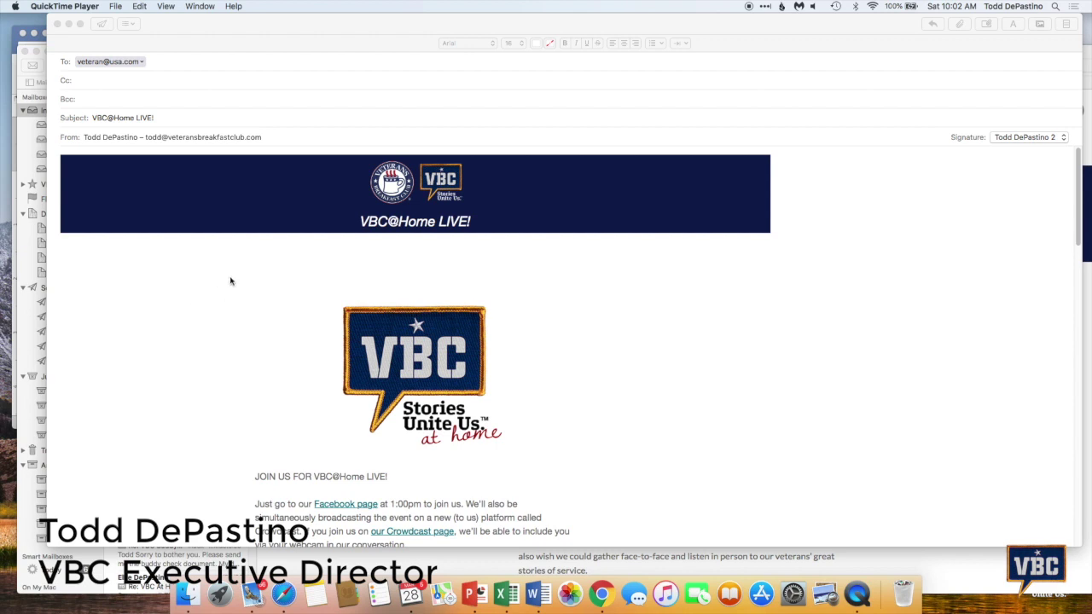
pyautogui.scroll(-2, 230, 282)
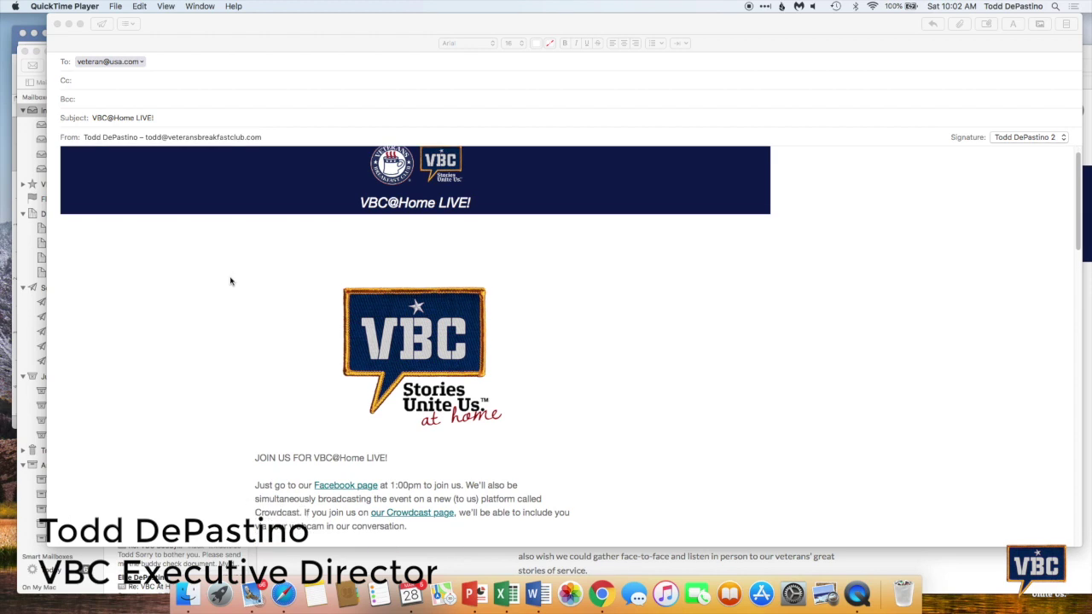
pyautogui.scroll(-5, 231, 282)
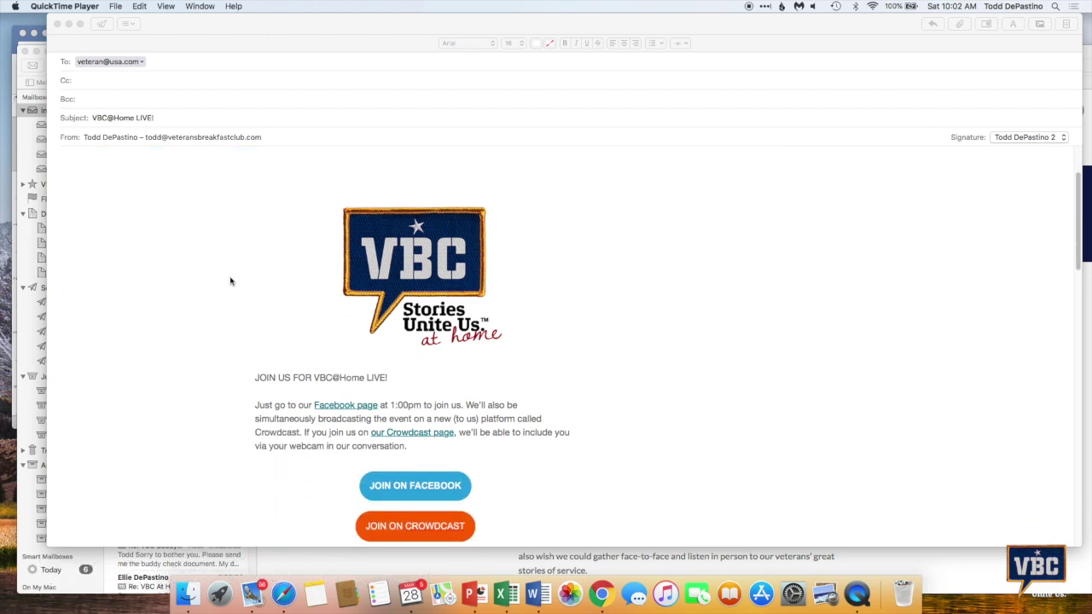
pyautogui.scroll(-4, 230, 282)
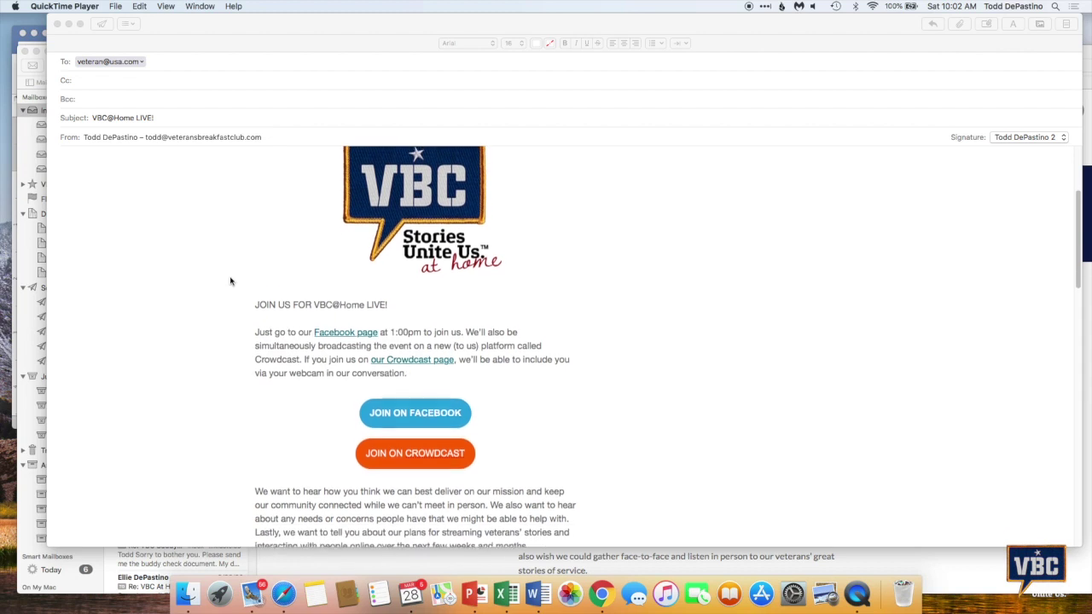
pyautogui.click(313, 104)
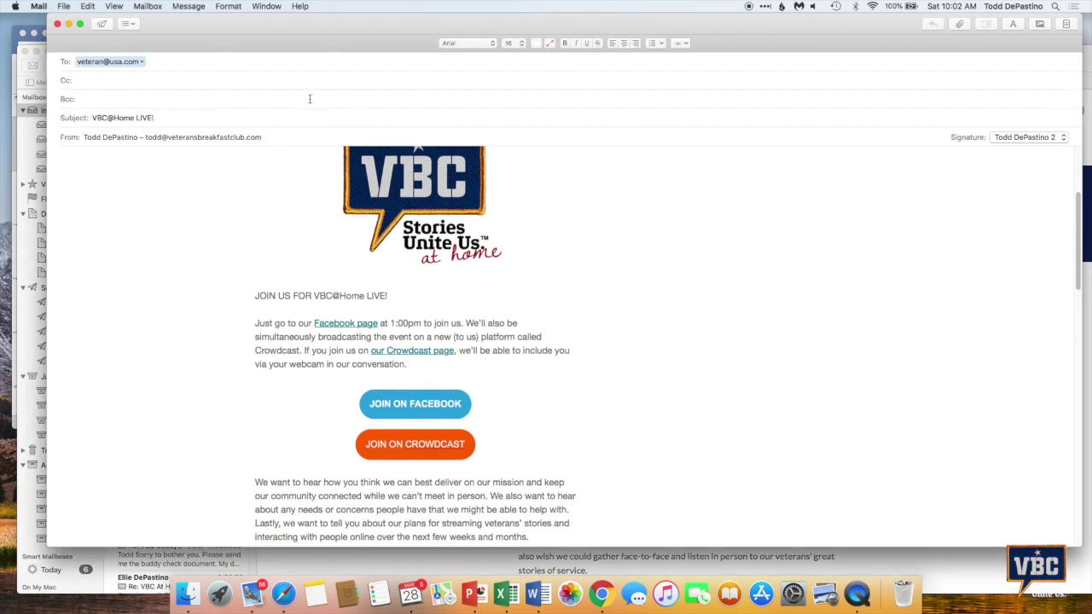
pyautogui.click(310, 99)
# Load the Veterans Breakfast Club Facebook page and switch to its Posts
pyautogui.click(418, 405)
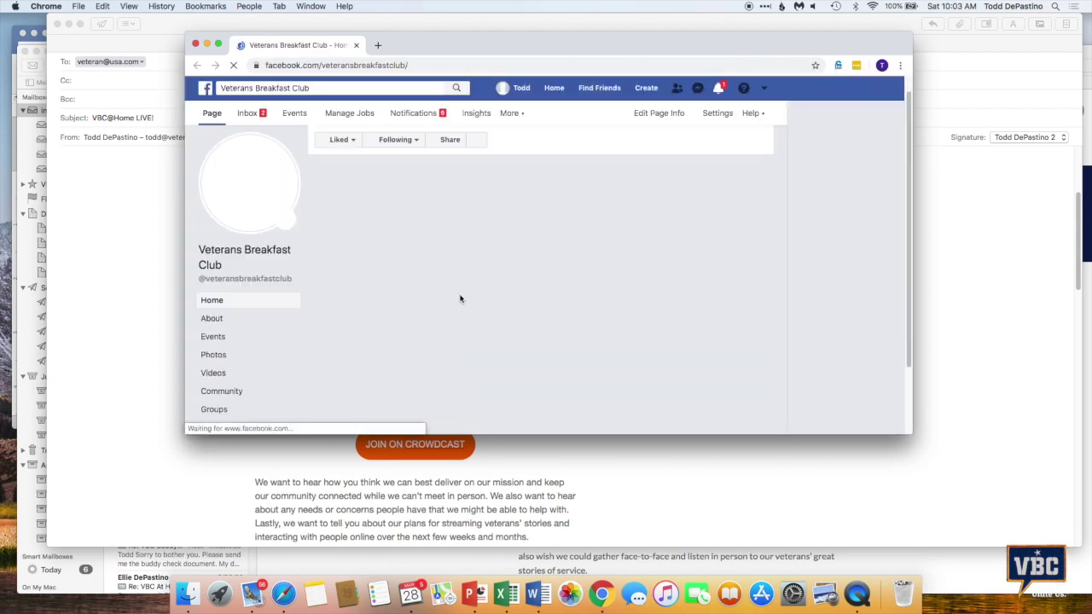
pyautogui.scroll(-10, 460, 299)
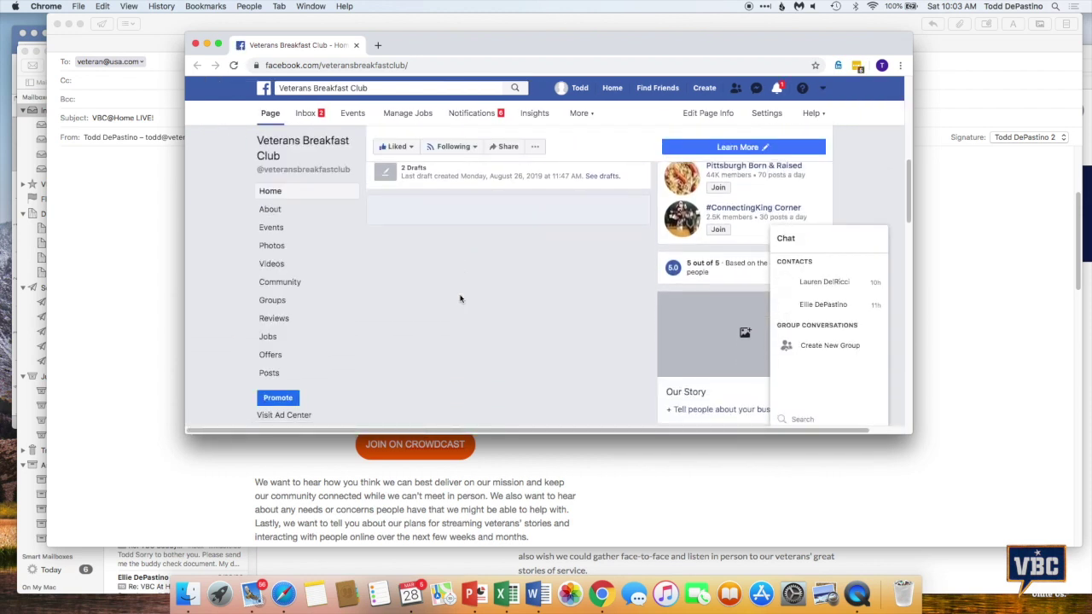
pyautogui.click(274, 378)
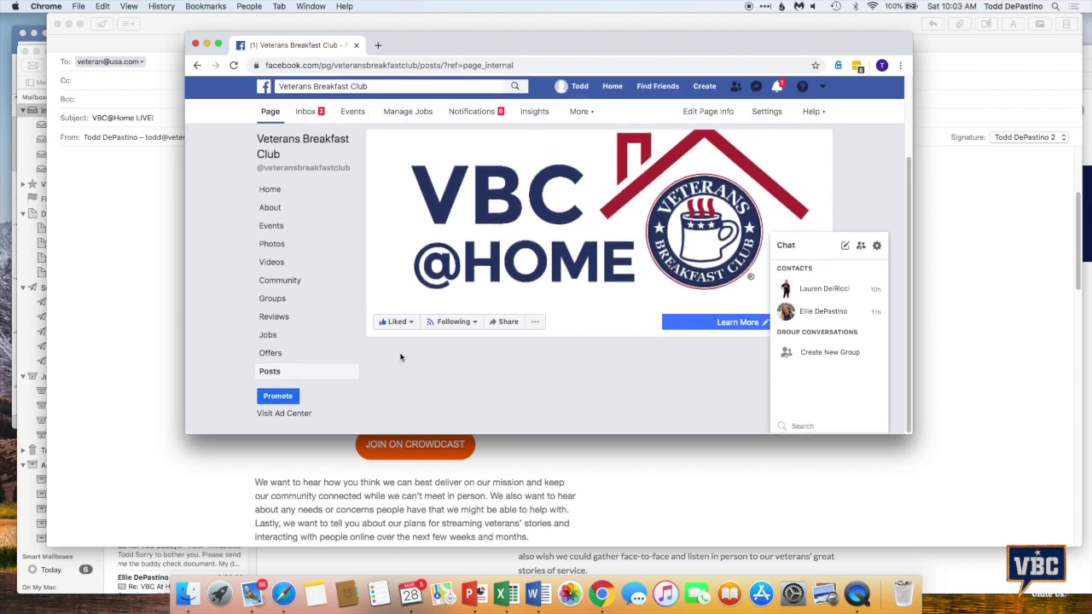
# Scroll the posts to the 'Veterans Breakfast Club was live' Virtual Town Hall video
pyautogui.scroll(-5, 402, 357)
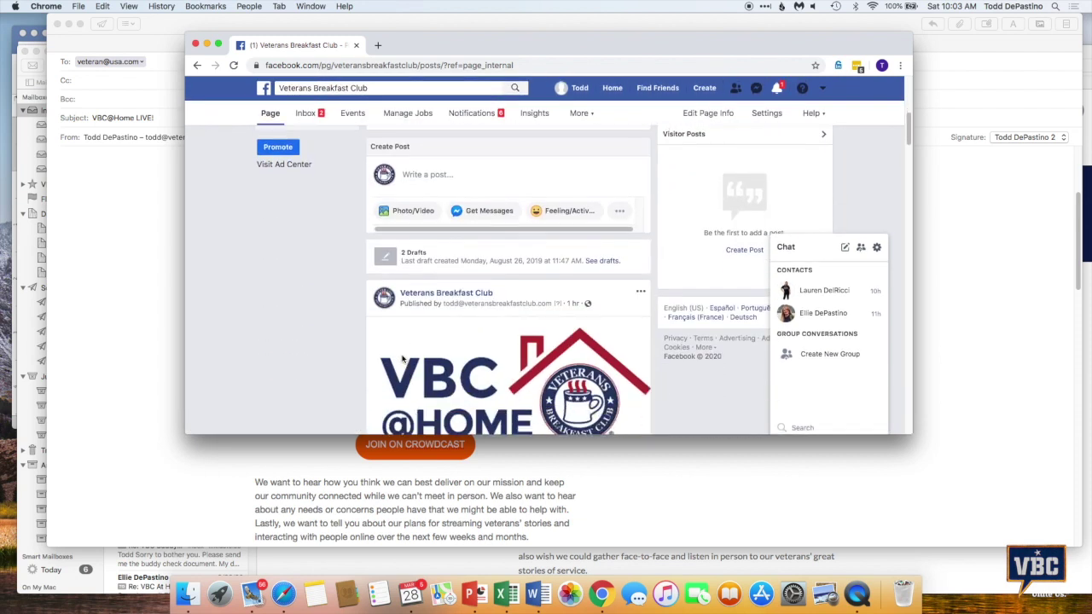
pyautogui.scroll(-10, 403, 359)
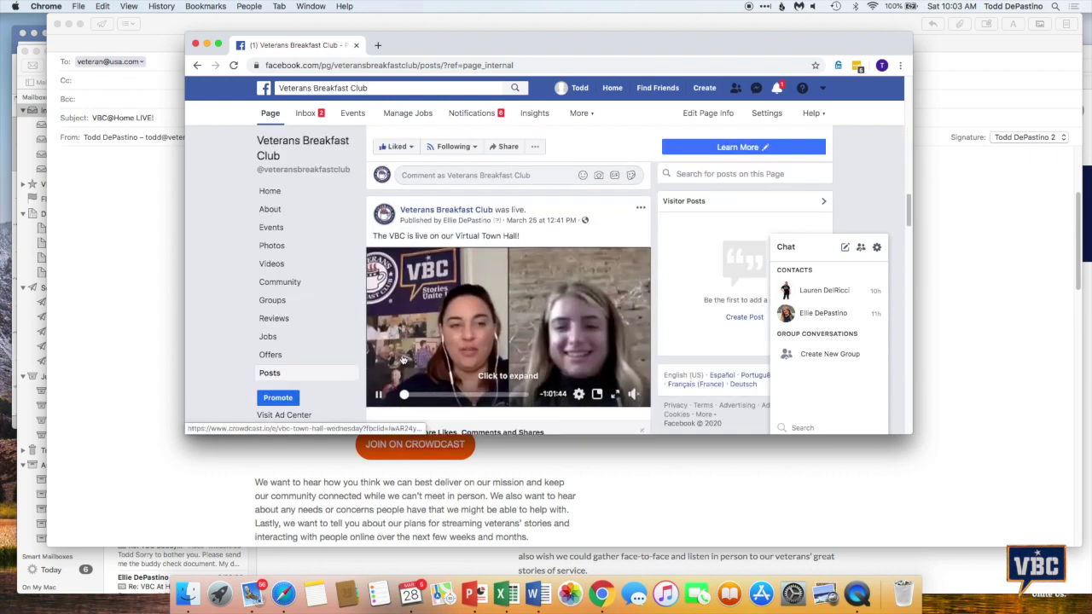
pyautogui.scroll(1, 403, 360)
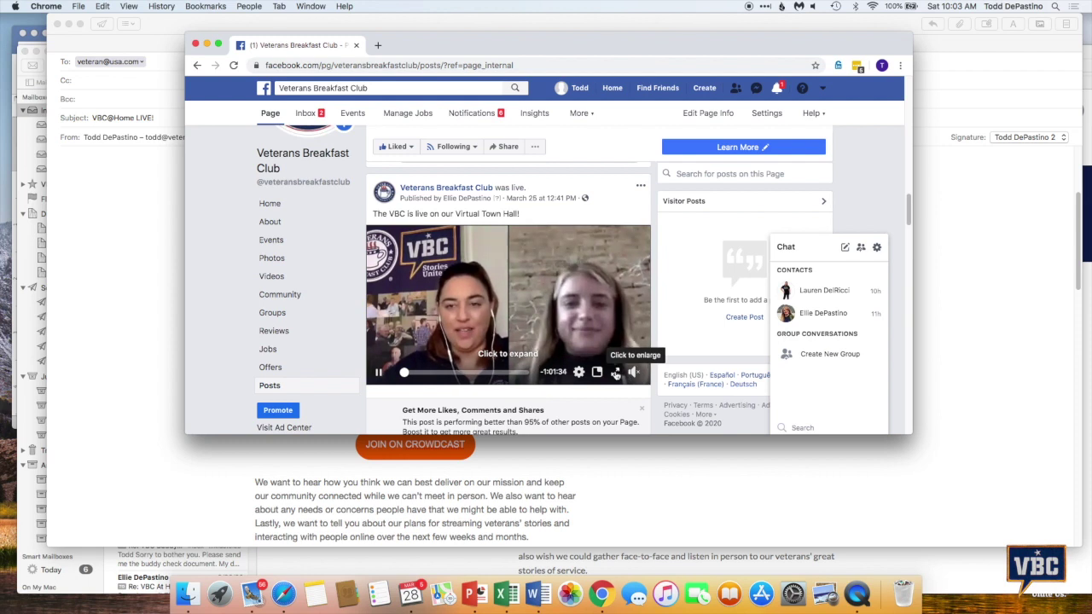
pyautogui.scroll(-5, 616, 374)
pyautogui.scroll(5, 615, 371)
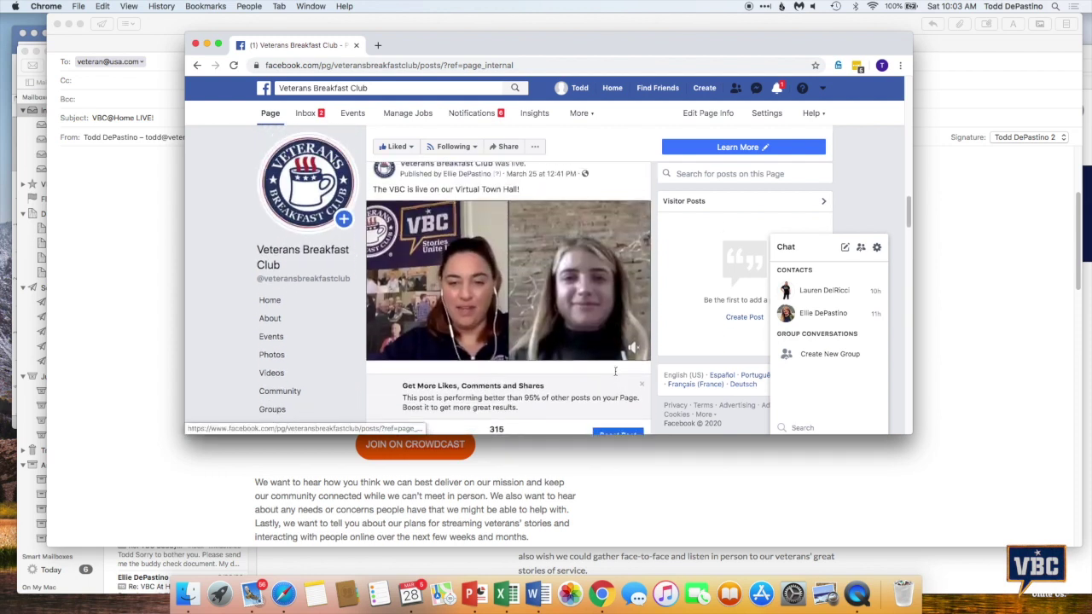
pyautogui.scroll(-5, 615, 371)
pyautogui.scroll(2, 616, 376)
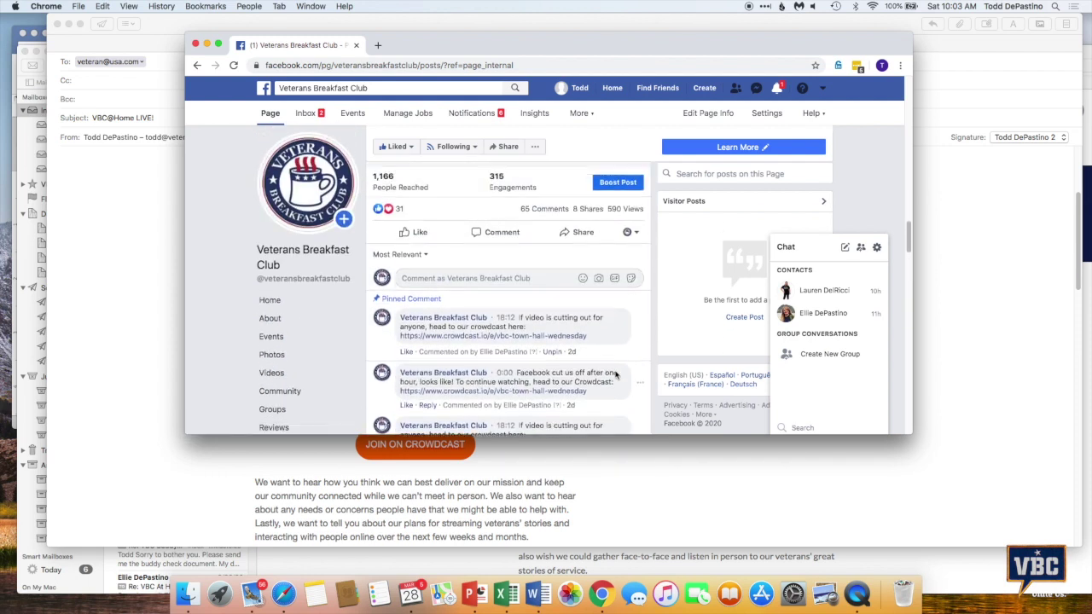
pyautogui.scroll(4, 617, 375)
pyautogui.moveTo(574, 258)
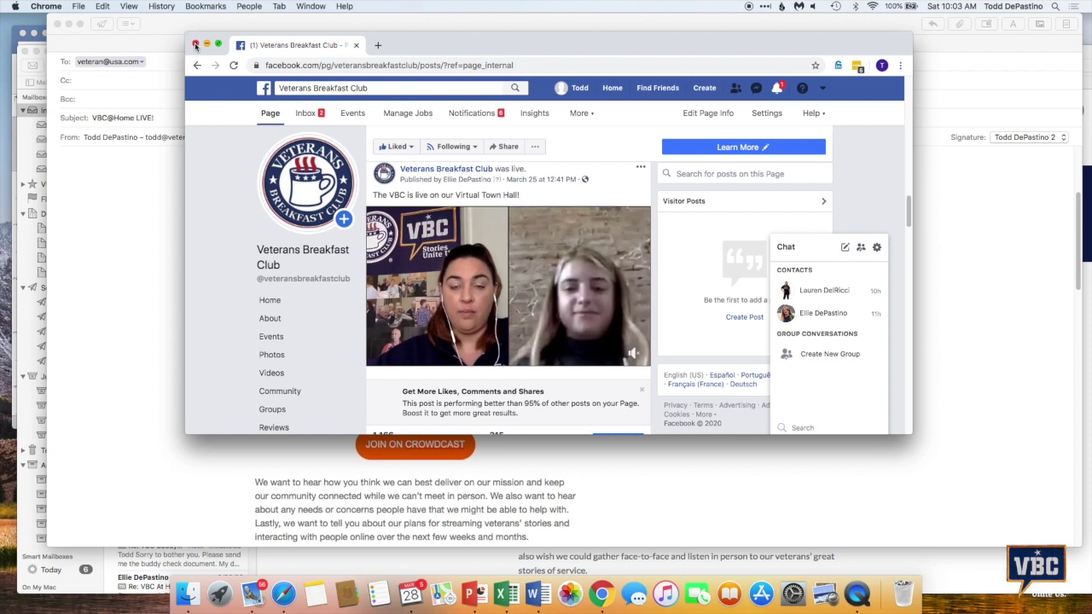
# Close the Facebook window and open the newsletter's JOIN ON CROWDCAST link to the registration page
pyautogui.click(195, 45)
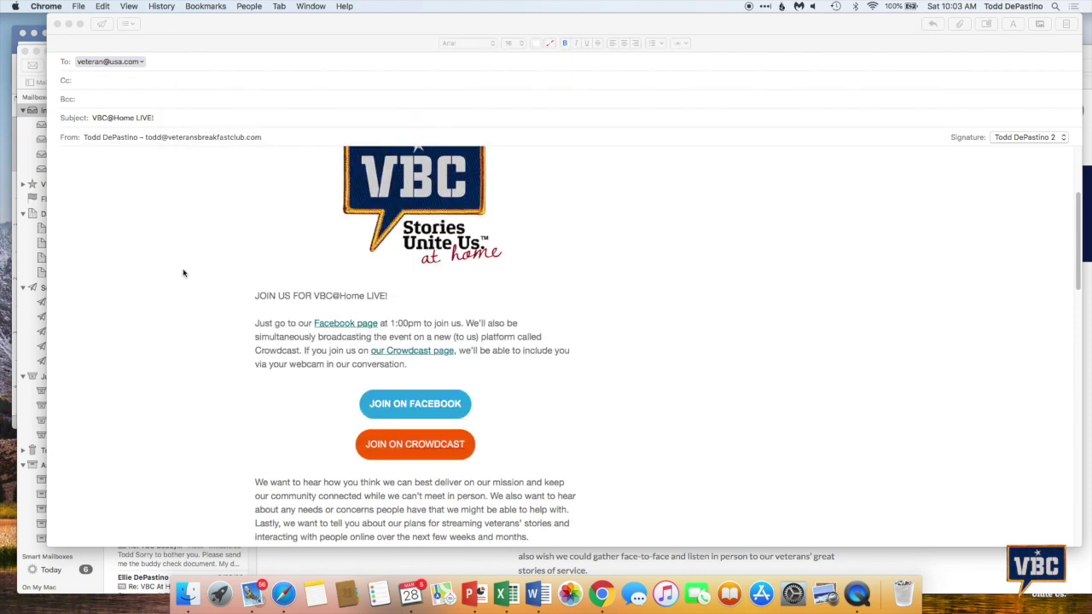
pyautogui.scroll(-1, 183, 273)
pyautogui.click(295, 109)
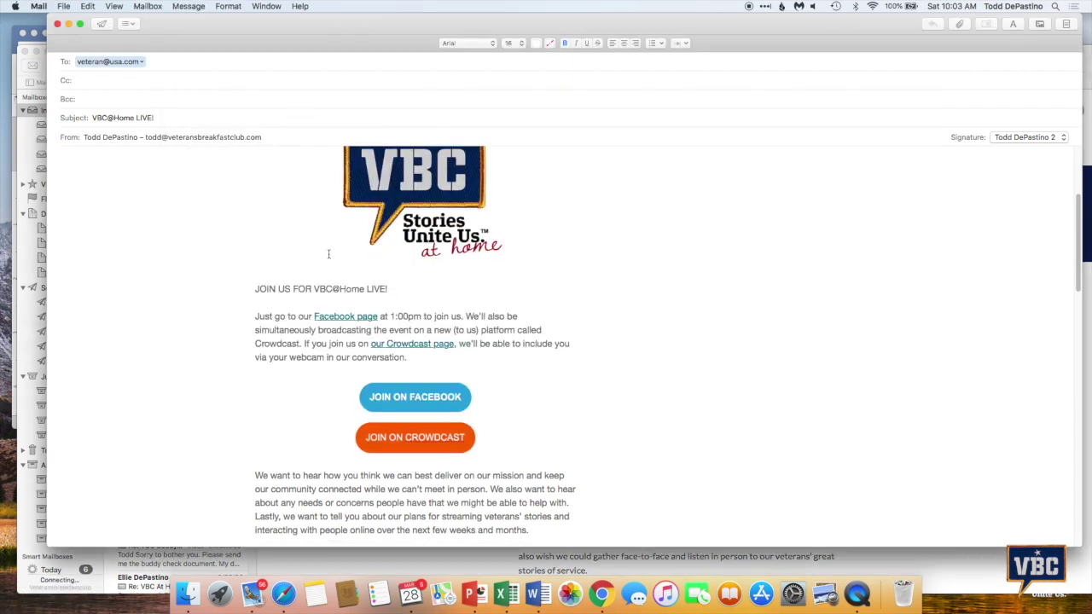
pyautogui.click(443, 100)
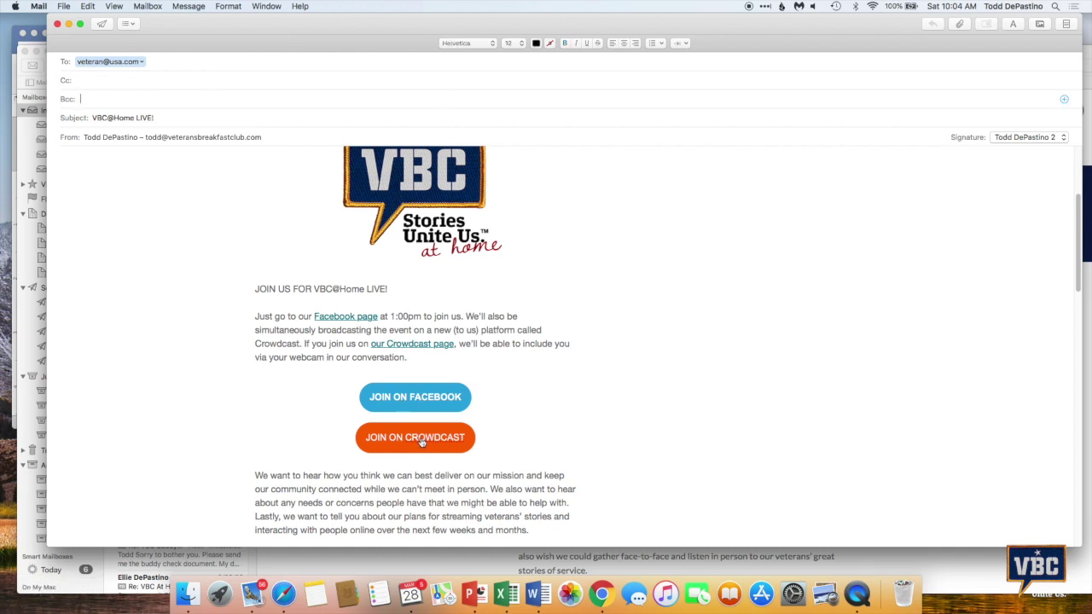
pyautogui.click(421, 439)
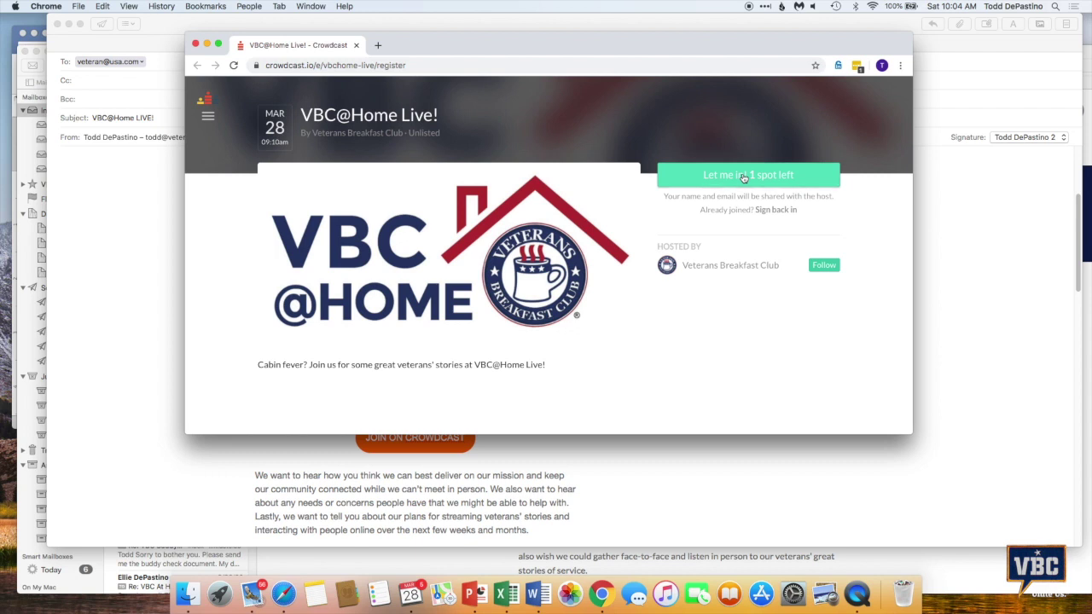
# Replace the prefilled address with the viewer's own e-mail and request a Crowdcast login link
pyautogui.click(743, 176)
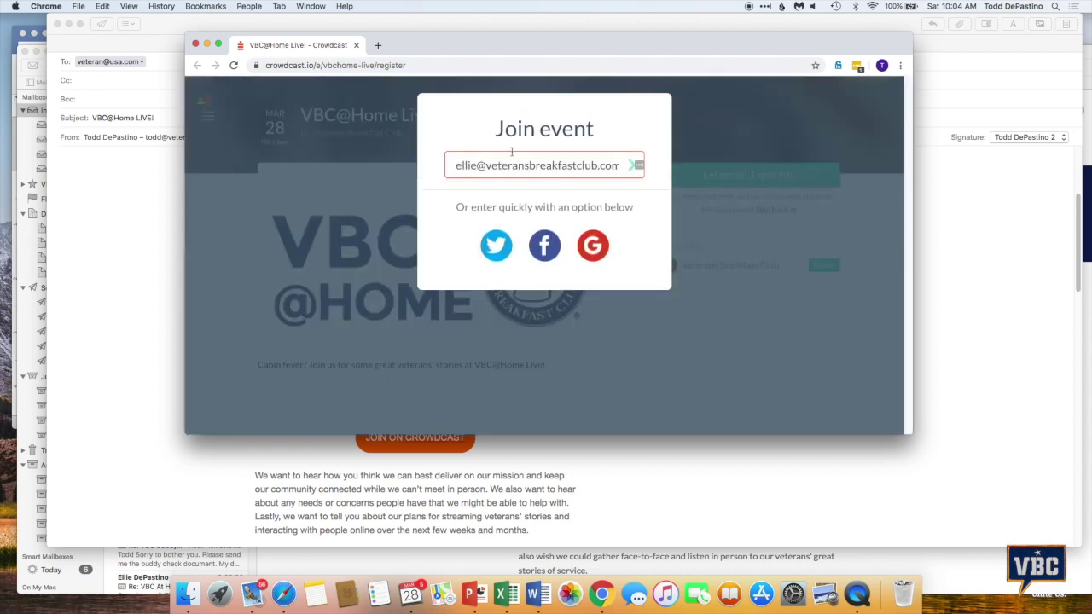
pyautogui.moveTo(454, 167); pyautogui.dragTo(654, 169)
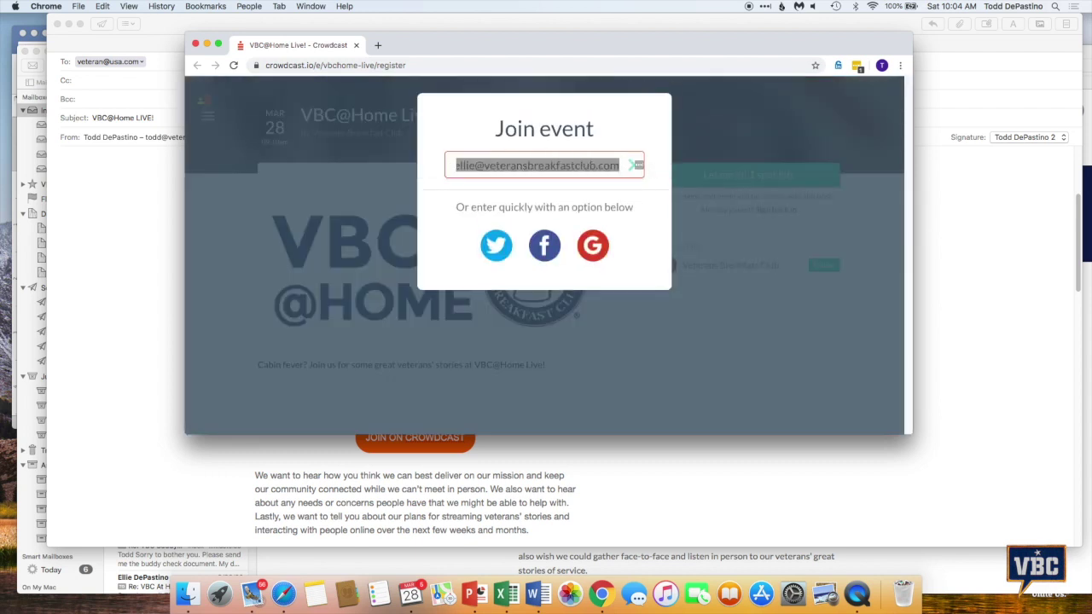
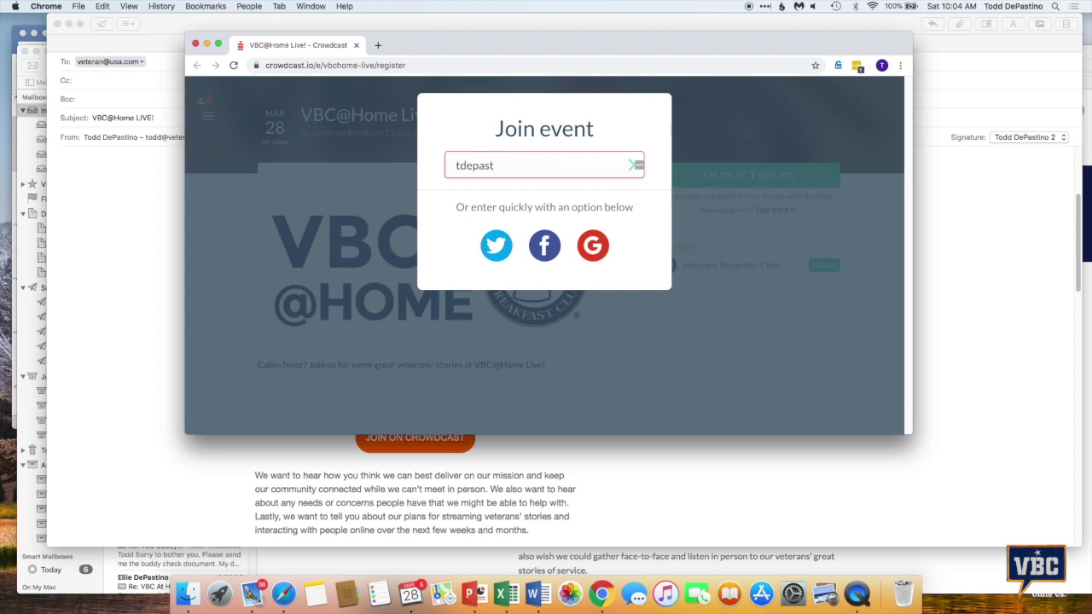
pyautogui.press('Return')
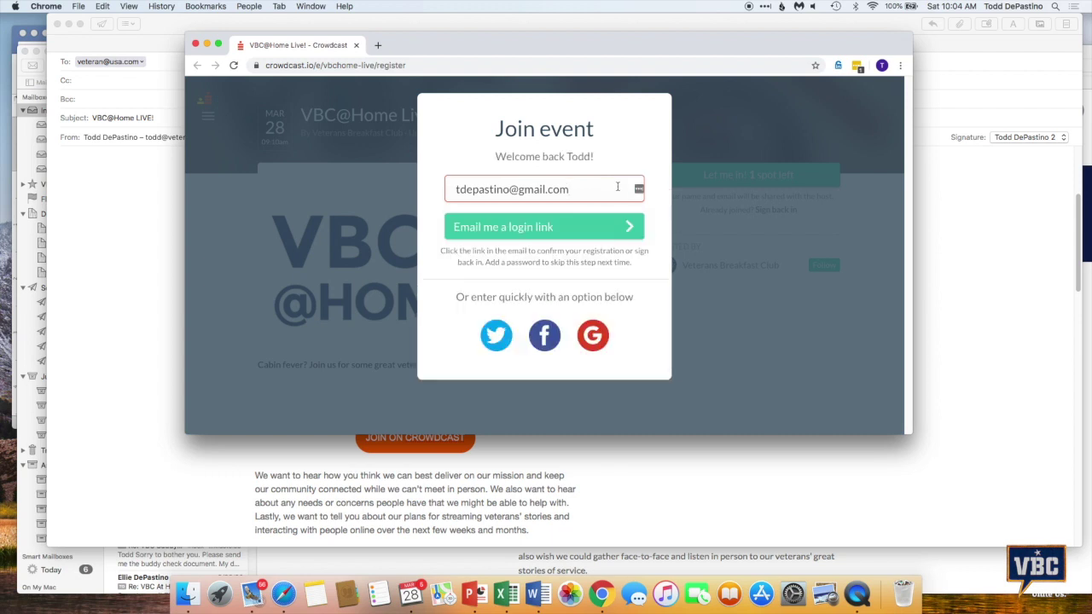
pyautogui.click(548, 229)
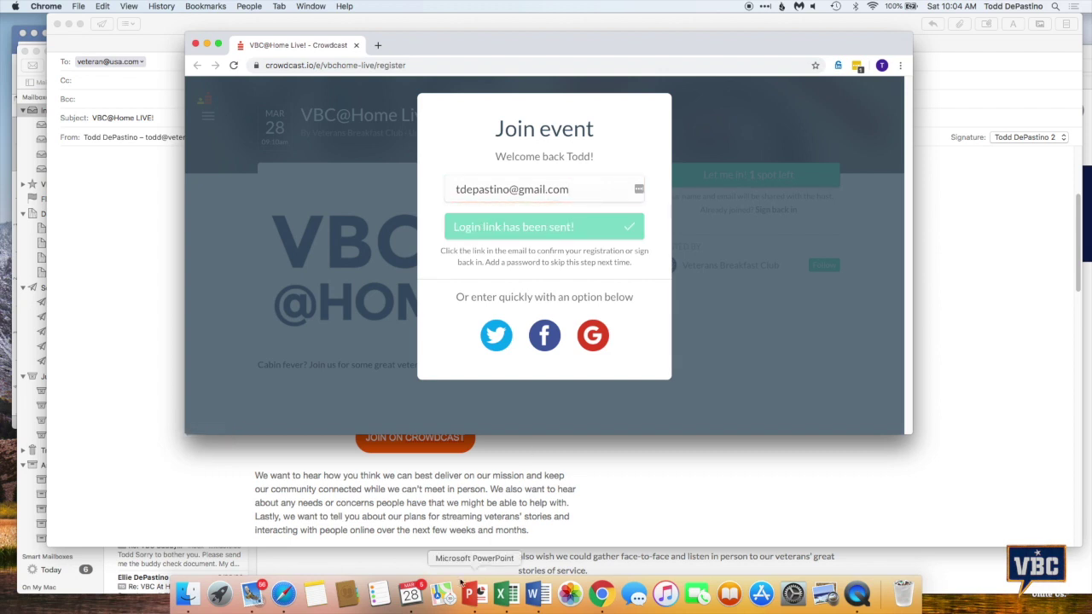
pyautogui.click(285, 596)
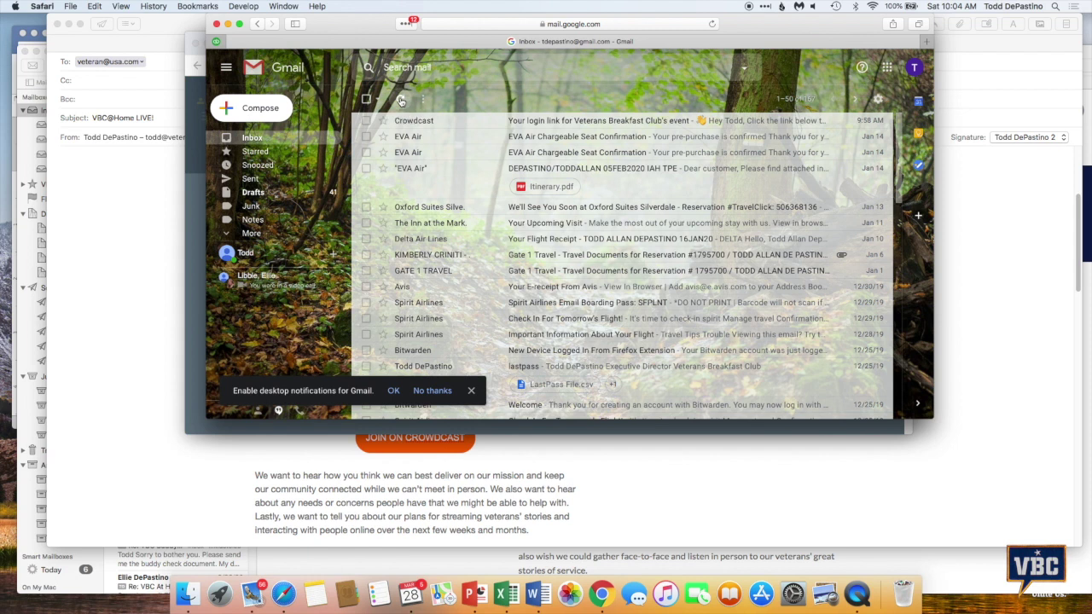
# Refresh Gmail, open the Crowdcast login-link email and sign in to the VBC@Home Live! event
pyautogui.click(401, 101)
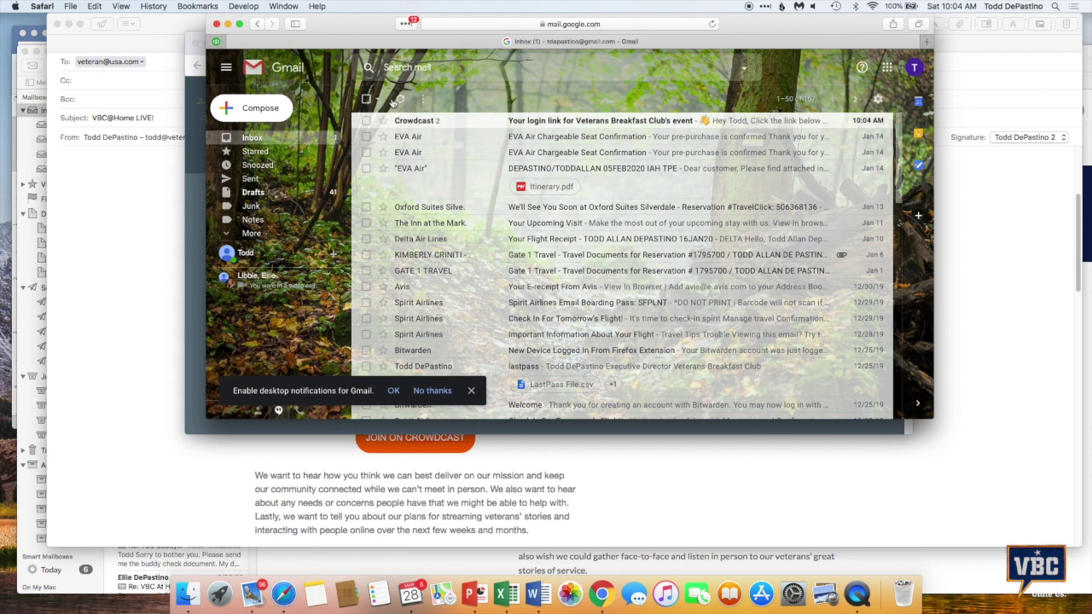
pyautogui.click(545, 122)
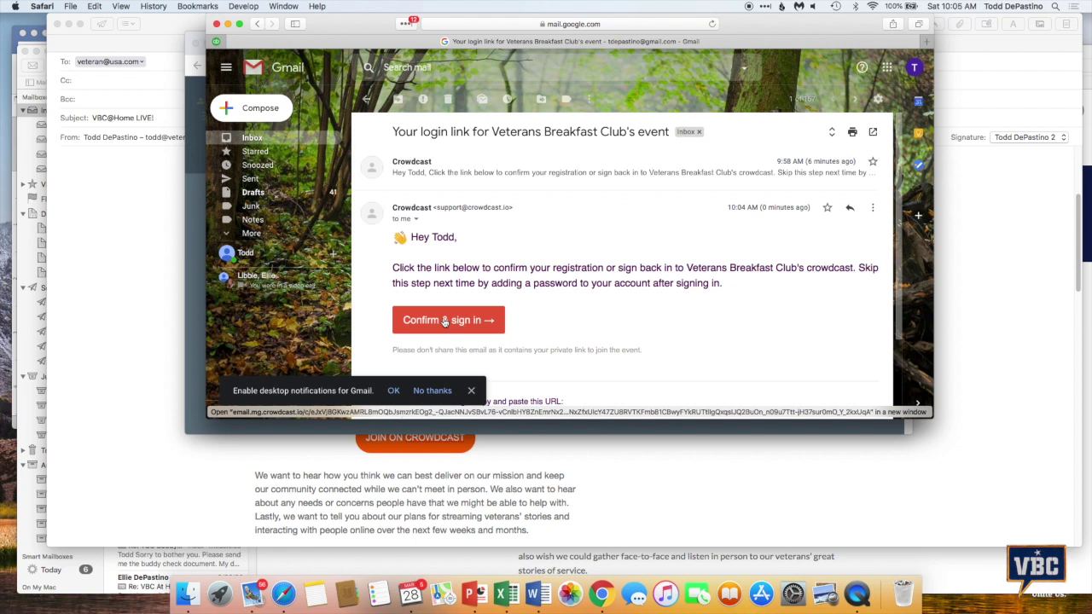
pyautogui.click(444, 321)
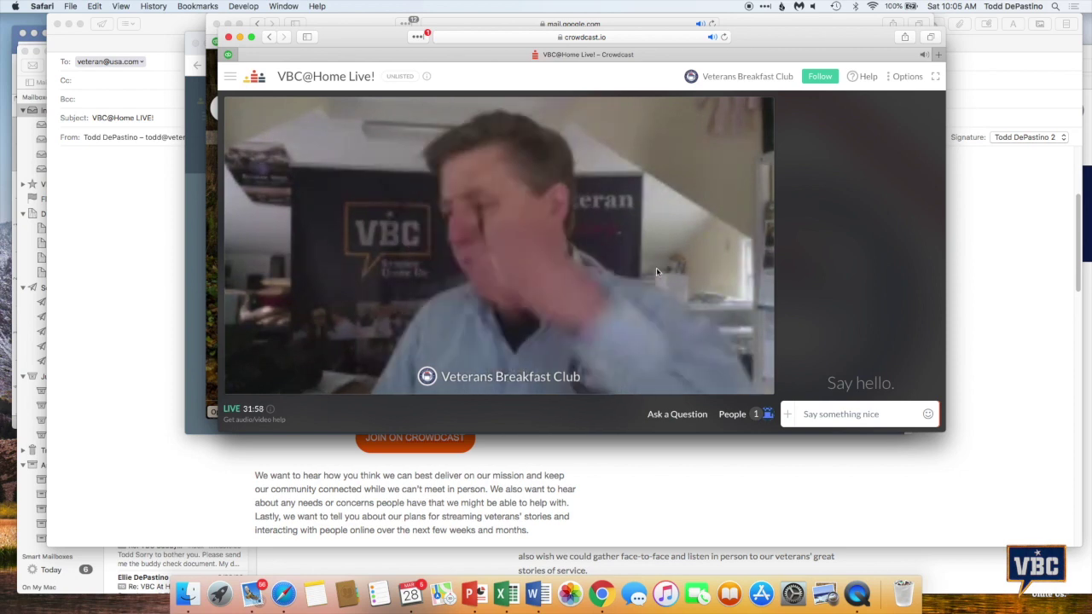
# Send a chat message greeting the host by name and asking 'what's up with your hair?'
pyautogui.click(829, 415)
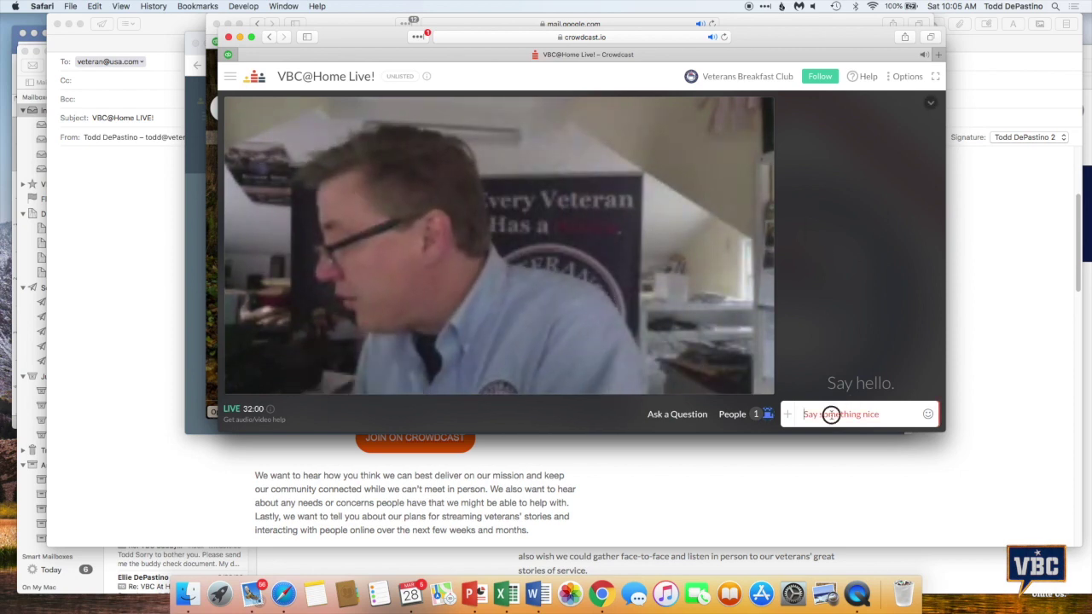
pyautogui.write('hi todd')
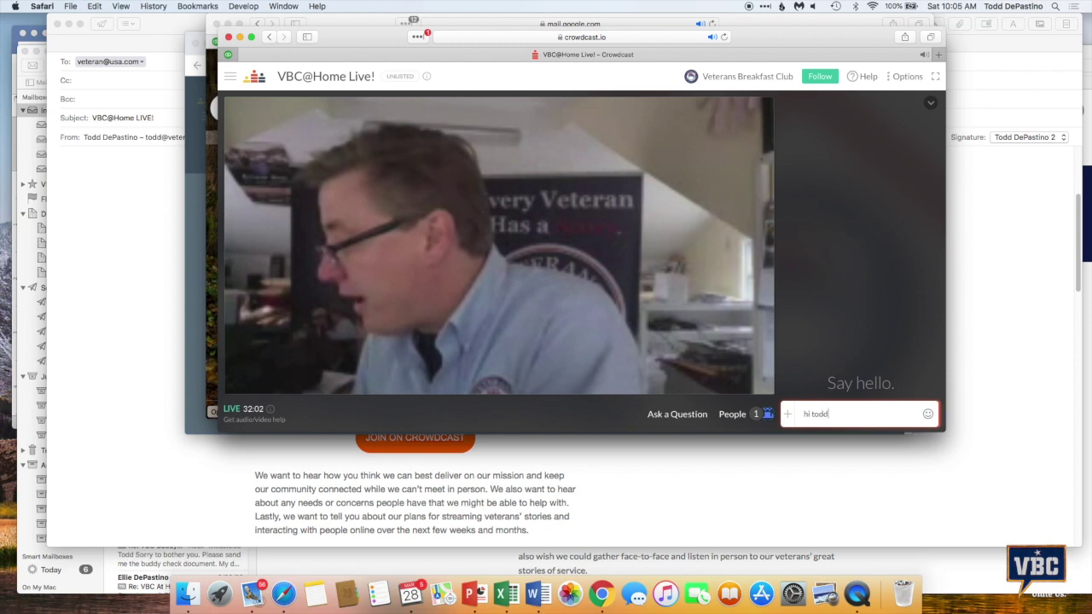
pyautogui.write(". what's up with your hair?")
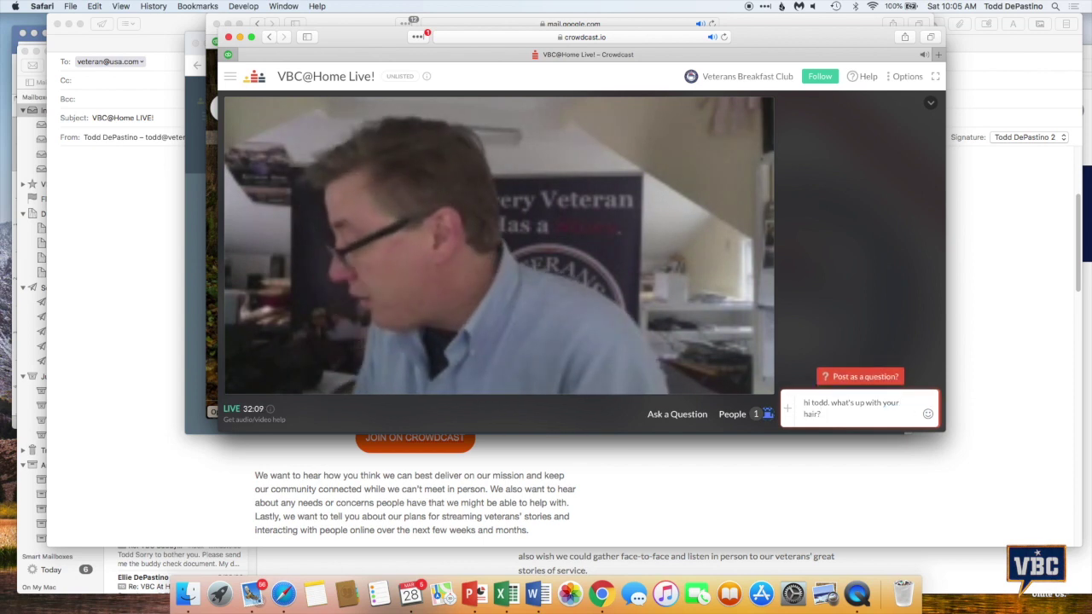
pyautogui.press('Return')
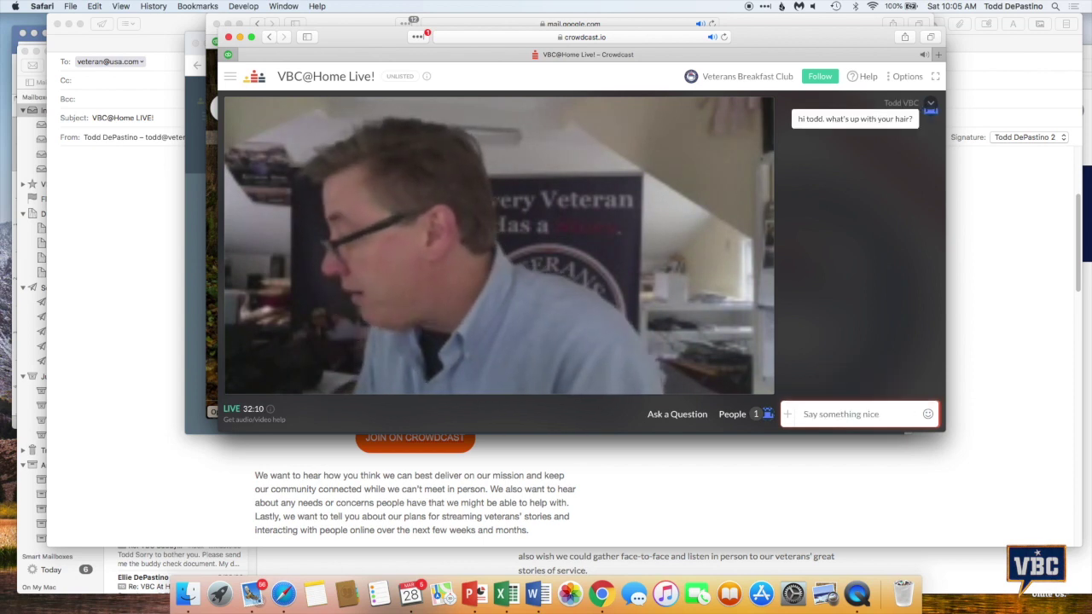